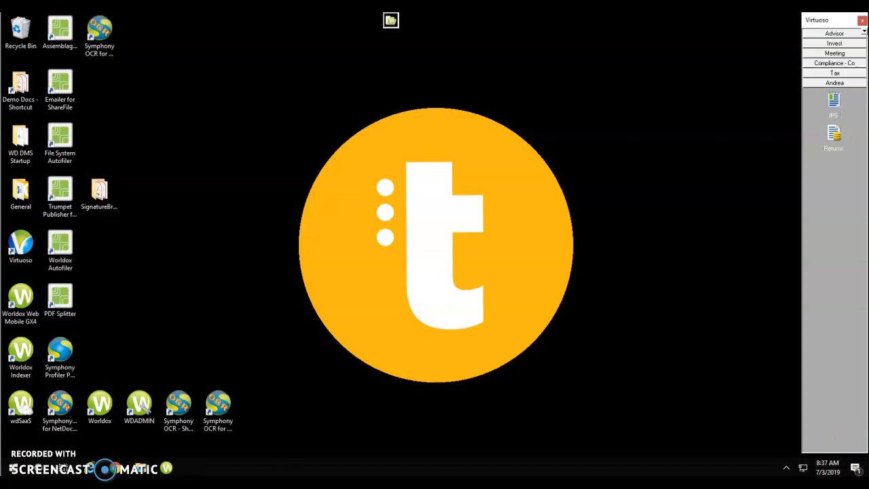
# Open the Virtuoso settings and review the palette options and the contact management options
pyautogui.click(786, 468)
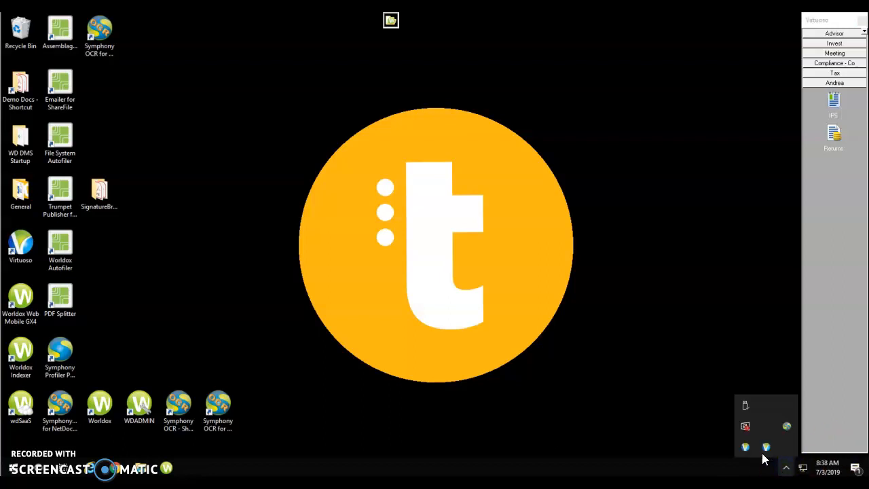
pyautogui.rightClick(765, 448)
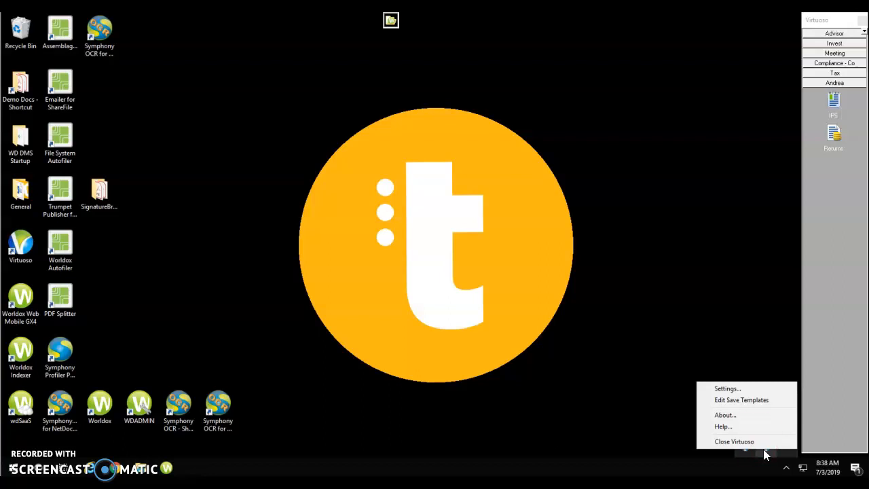
pyautogui.click(725, 390)
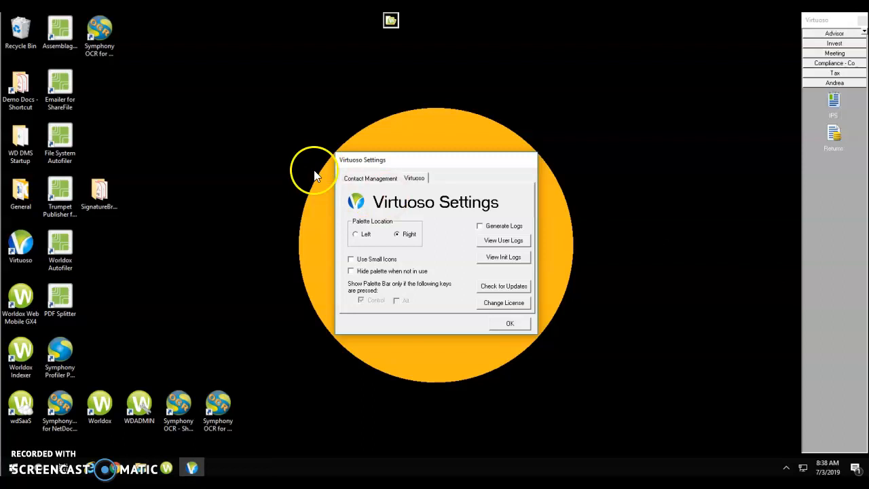
pyautogui.click(366, 180)
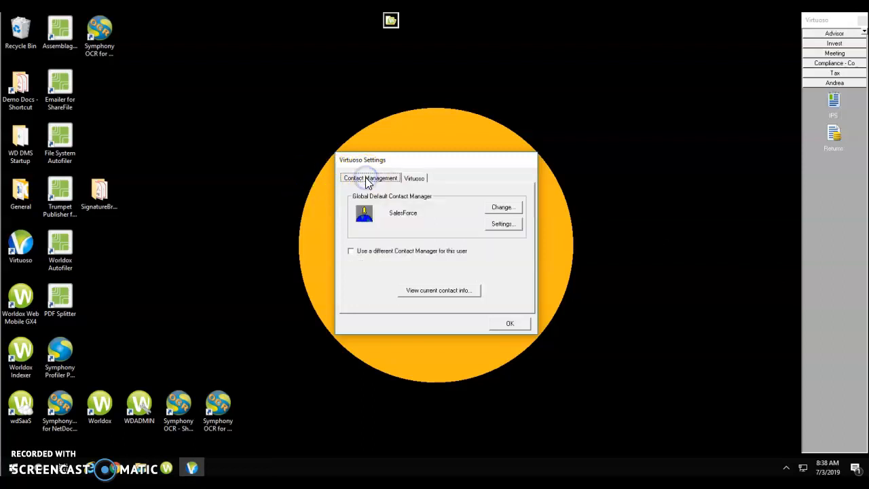
pyautogui.click(415, 178)
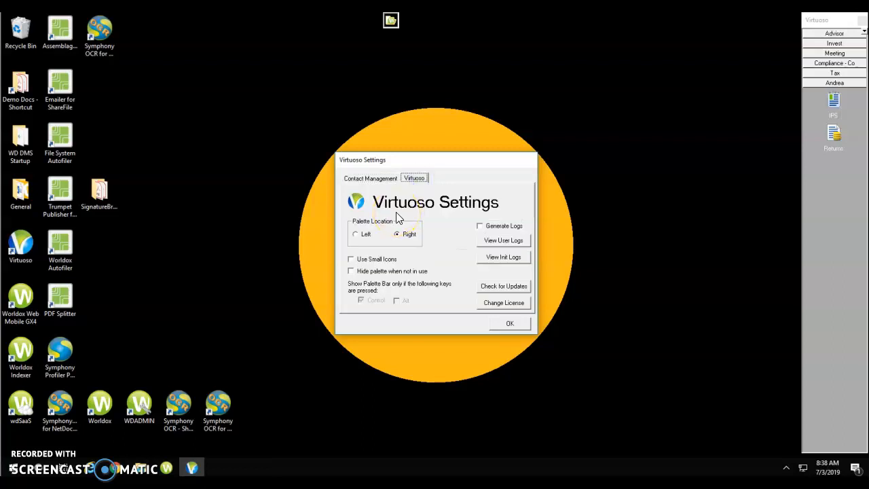
pyautogui.click(381, 178)
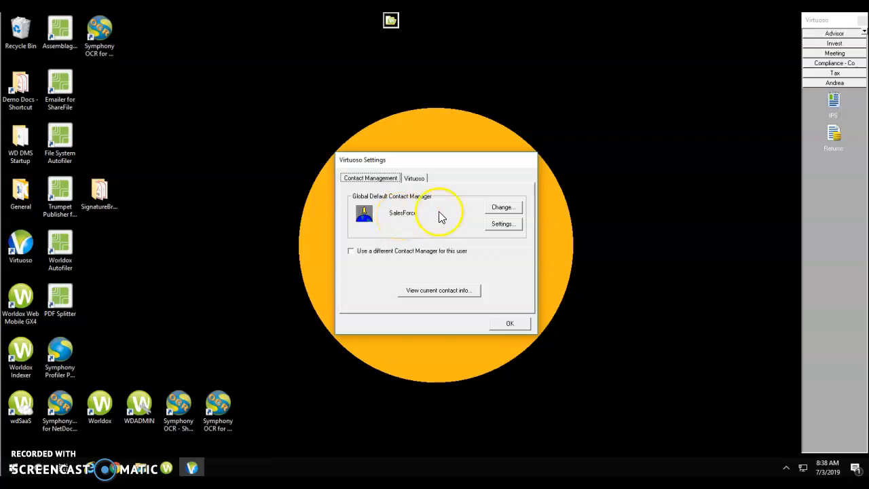
# Look through the CRMs available for the global default contact manager, including Red Tail
pyautogui.click(503, 208)
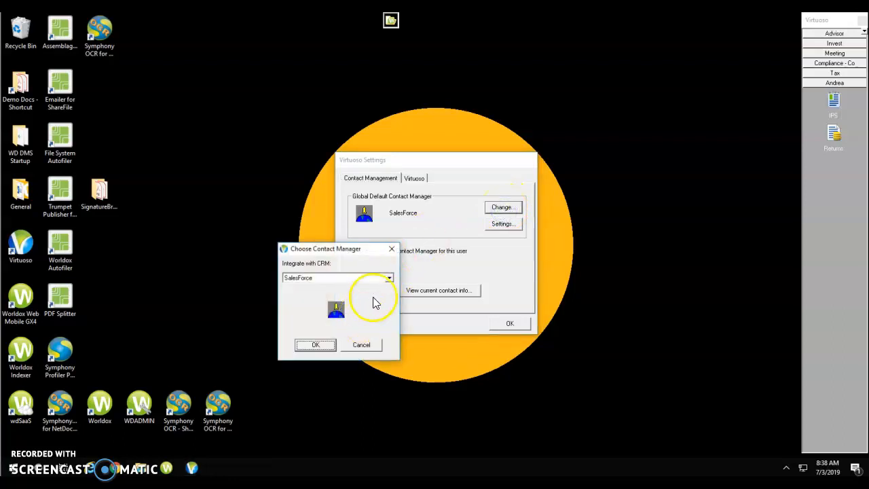
pyautogui.click(389, 280)
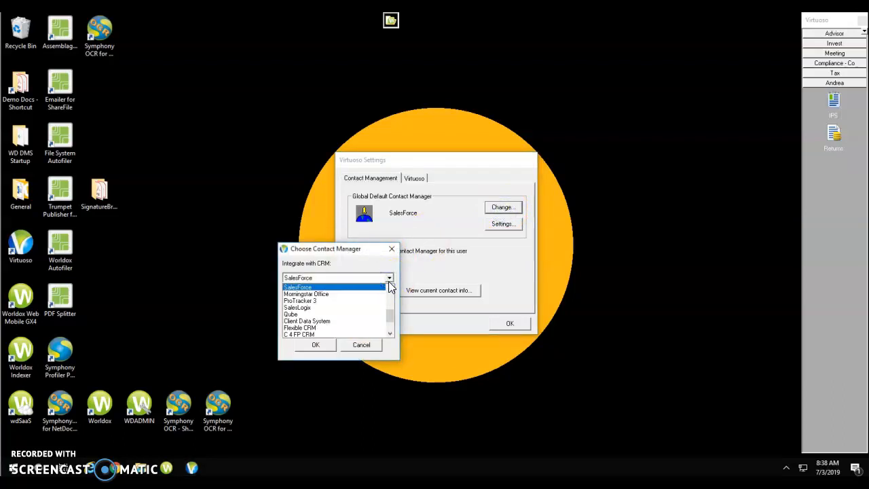
pyautogui.moveTo(391, 319); pyautogui.dragTo(392, 298)
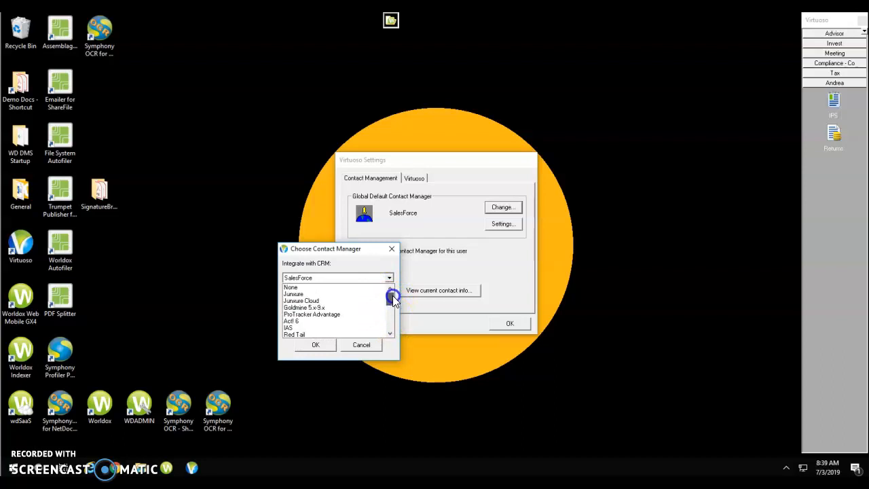
pyautogui.click(330, 335)
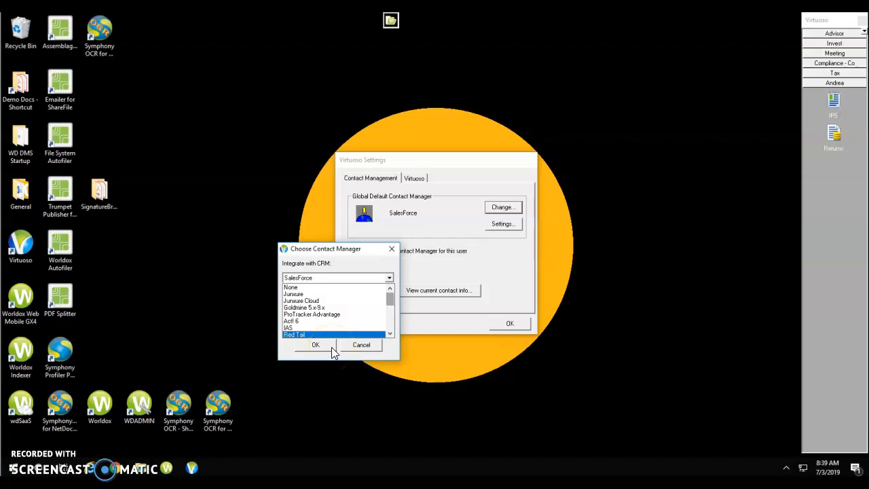
pyautogui.click(315, 345)
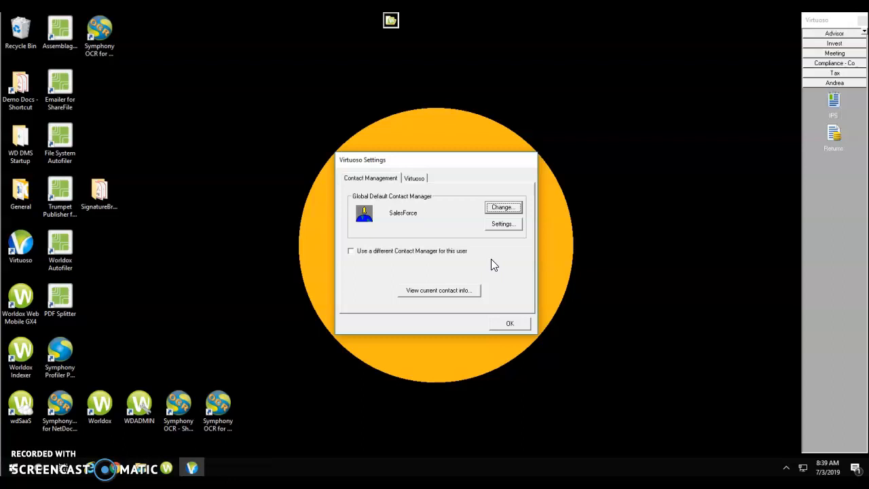
# Try the option to use a different contact manager for this user and look at its CRM choices
pyautogui.click(352, 253)
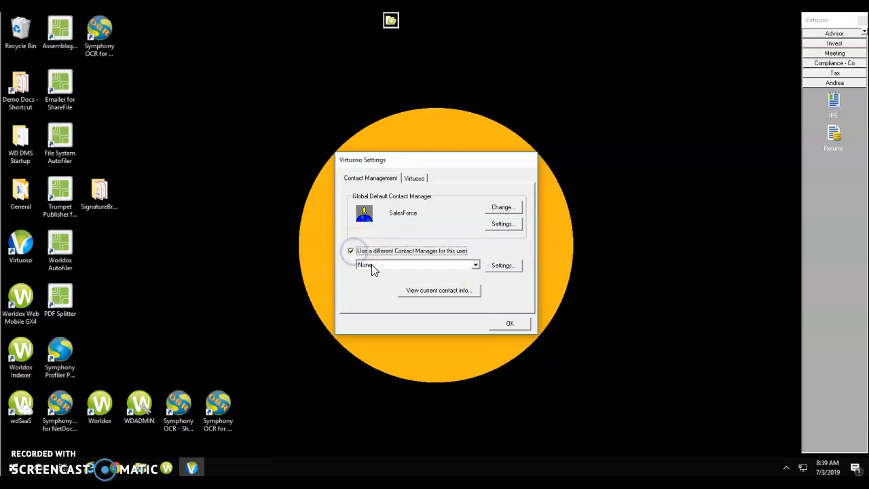
pyautogui.click(471, 269)
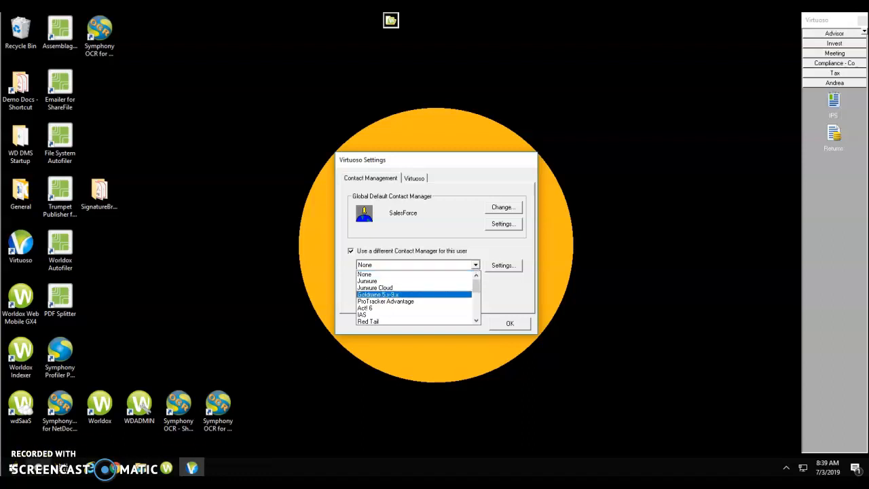
pyautogui.click(496, 267)
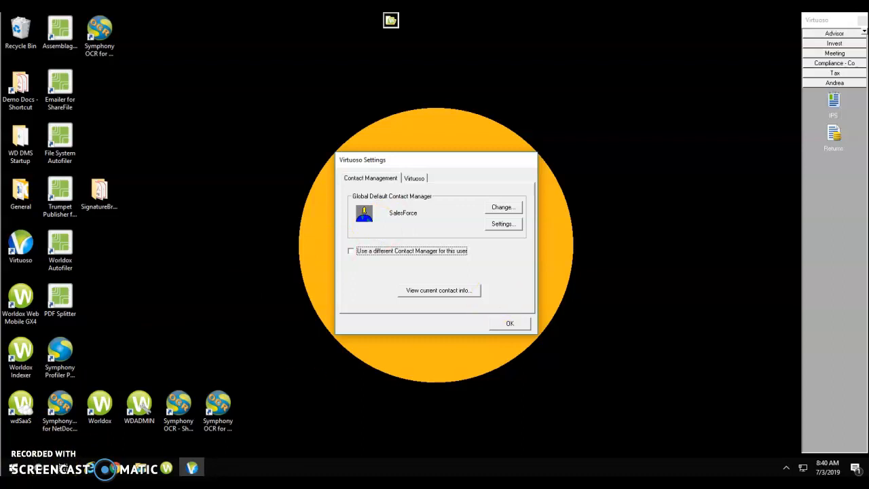
# View the current contact info and clear the contact code of the current SalesForce contact
pyautogui.click(411, 298)
pyautogui.click(422, 300)
pyautogui.click(433, 292)
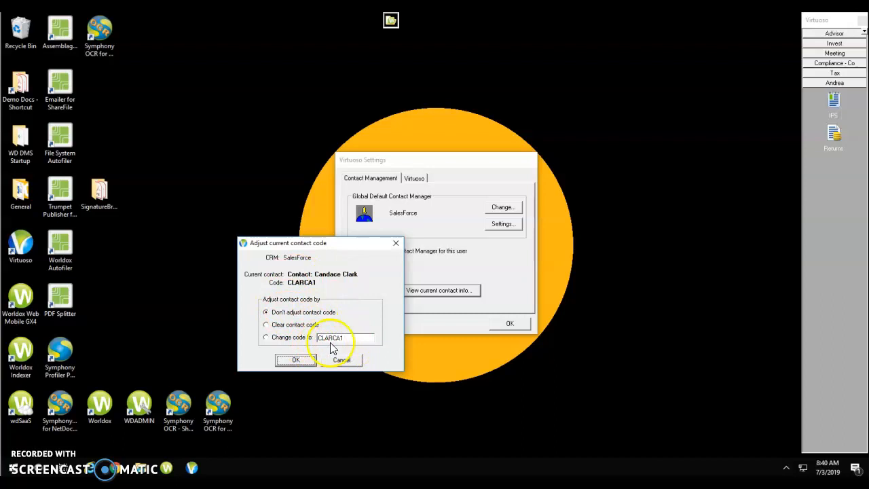
pyautogui.click(270, 325)
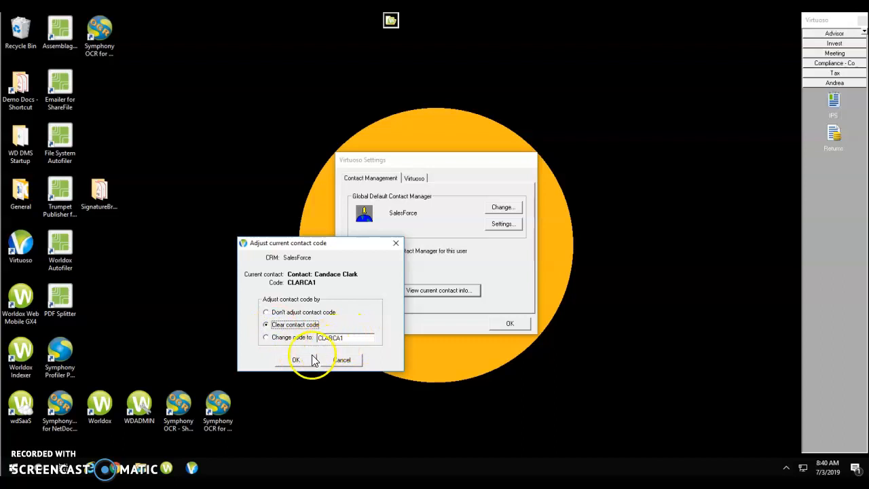
pyautogui.click(295, 359)
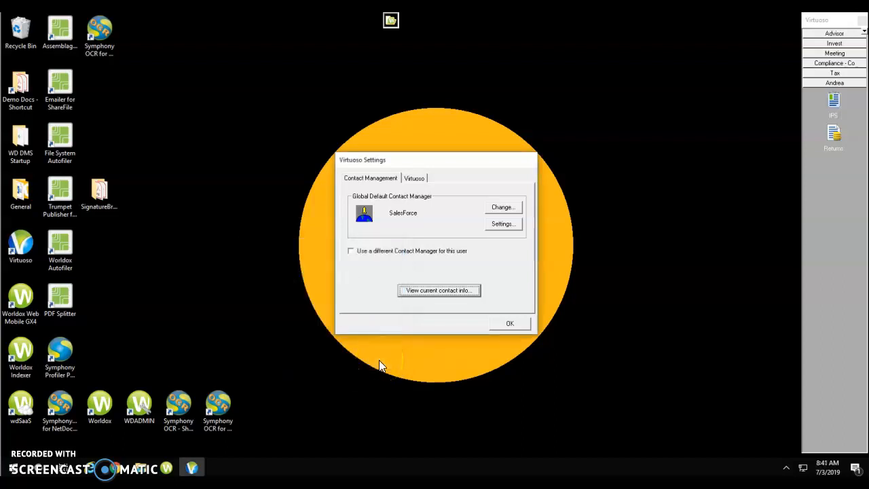
# Accept the settings and run the Returns search for the same client, permanently associating the client code with the SalesForce contact
pyautogui.click(507, 323)
pyautogui.click(834, 136)
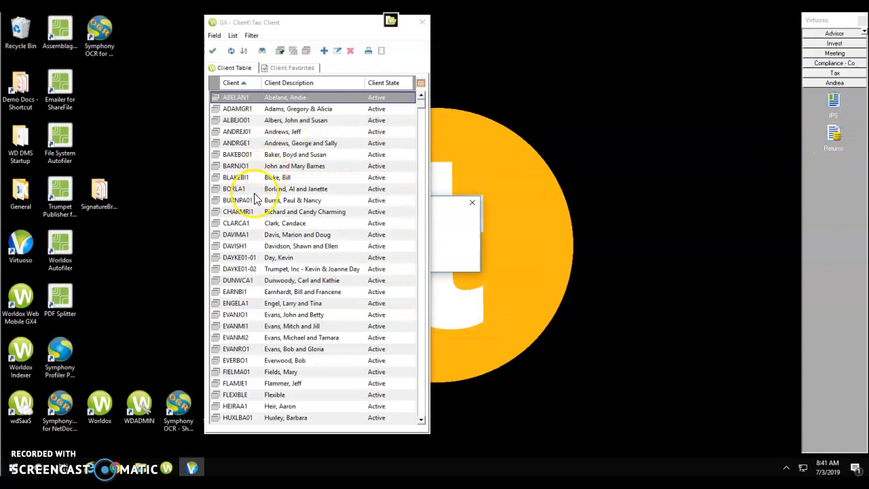
pyautogui.doubleClick(270, 228)
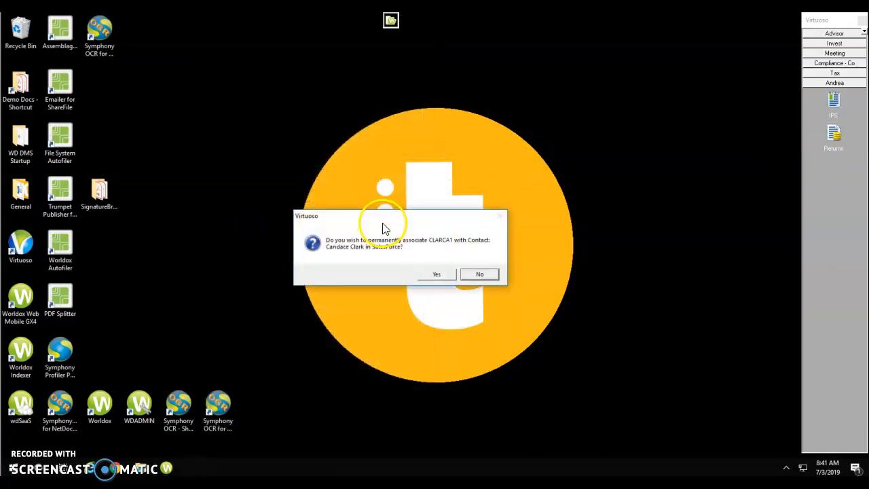
pyautogui.click(433, 275)
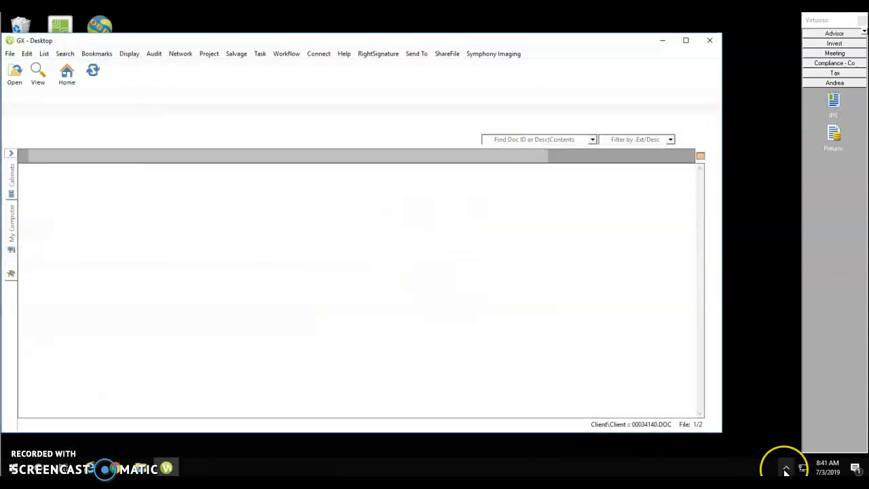
# Reopen the Virtuoso settings and check the code assigned to the current contact without adjusting it
pyautogui.click(785, 470)
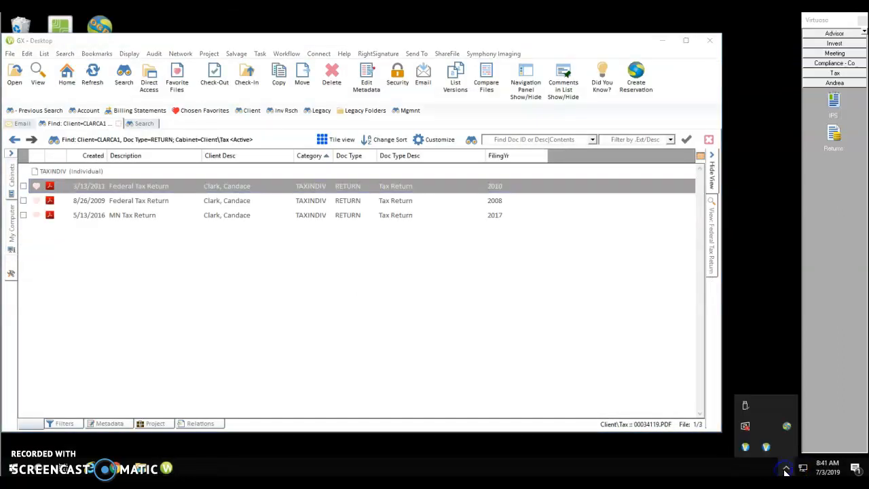
pyautogui.rightClick(765, 454)
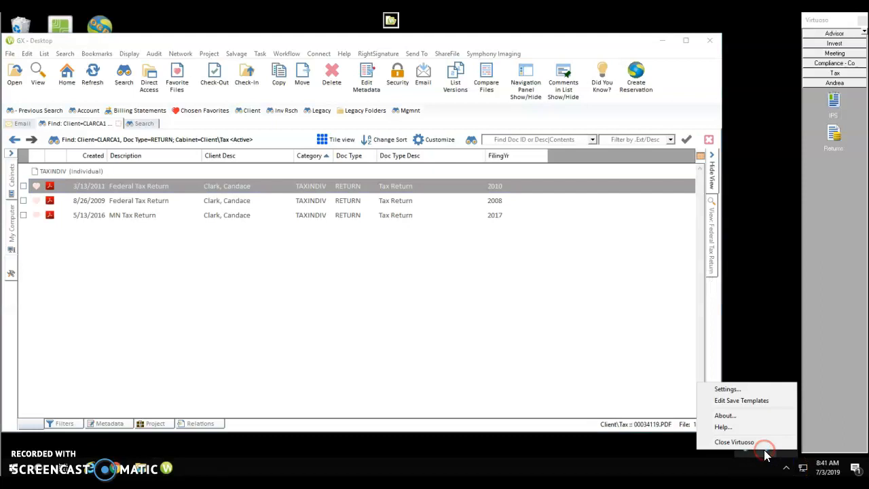
pyautogui.click(730, 389)
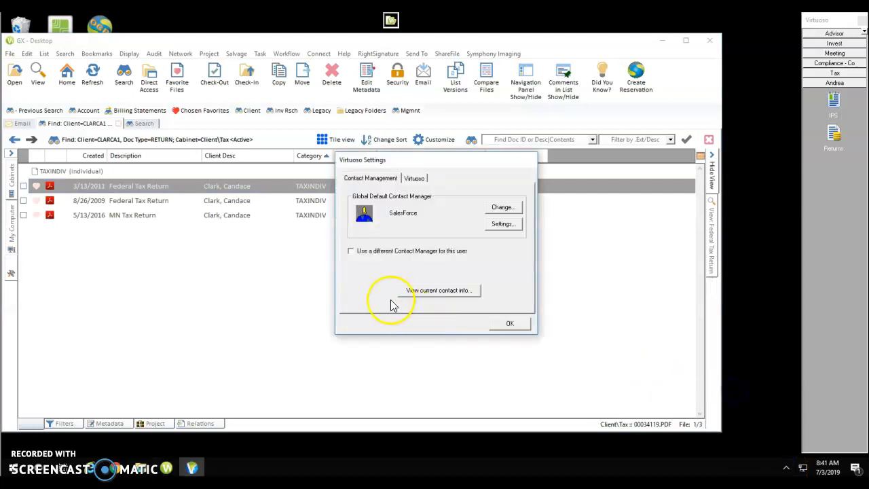
pyautogui.click(426, 290)
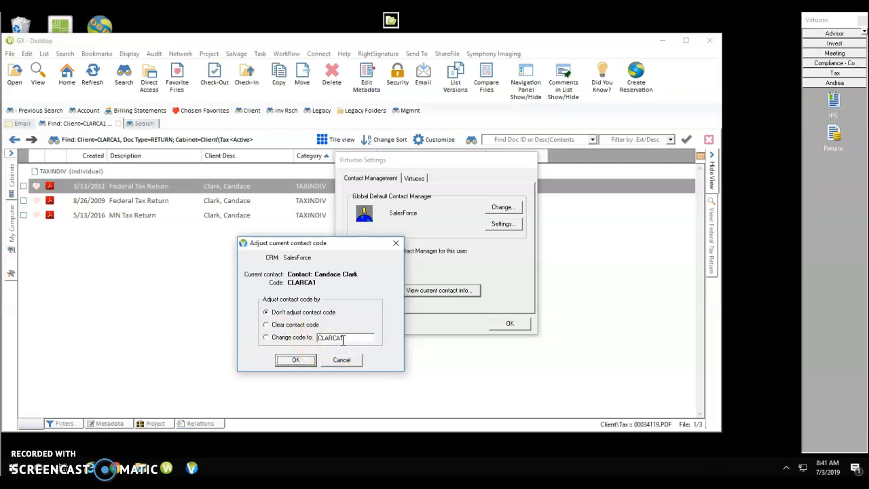
pyautogui.click(342, 360)
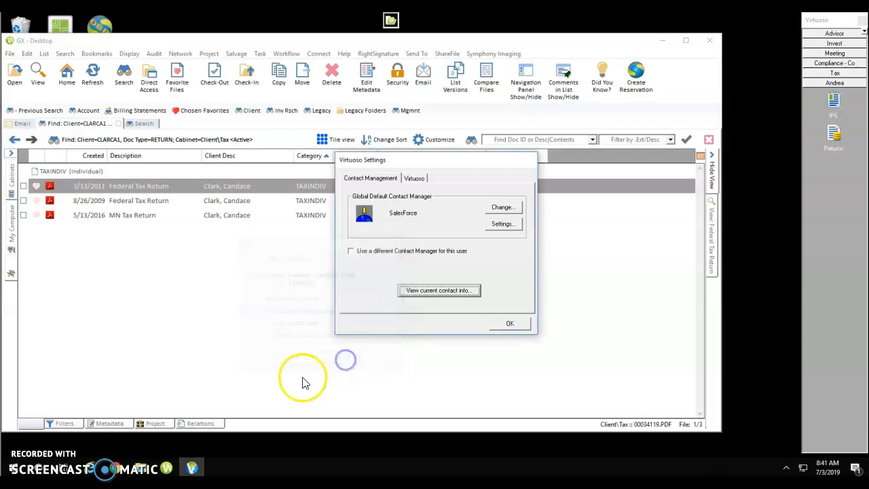
pyautogui.click(13, 468)
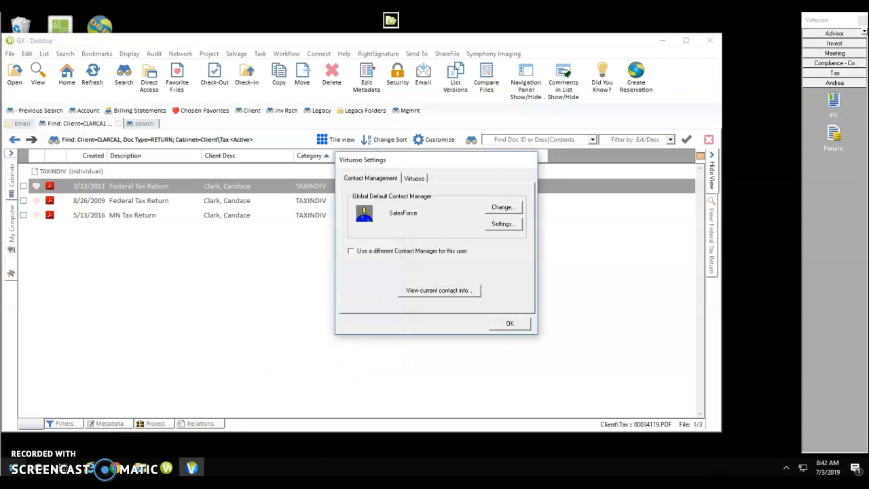
# Set the palette location to Left, enable small icons and hiding the palette when not in use, and apply the settings
pyautogui.click(413, 179)
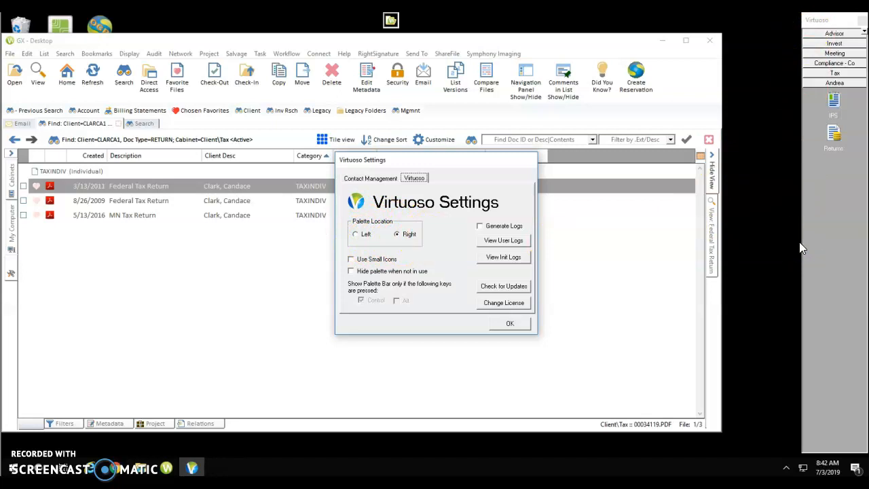
pyautogui.click(356, 236)
pyautogui.click(352, 260)
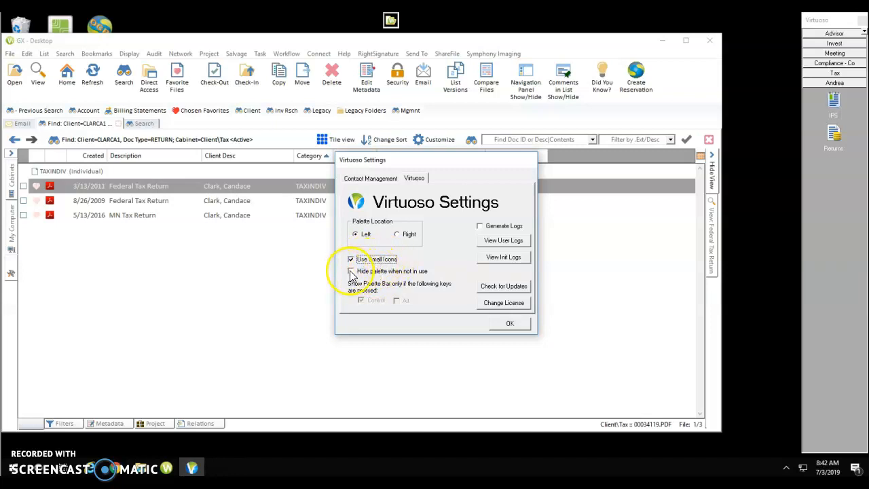
pyautogui.click(352, 271)
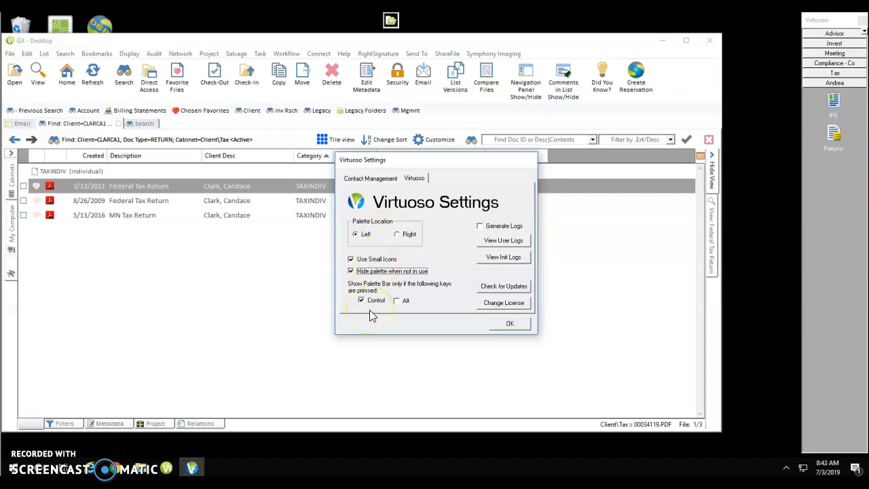
pyautogui.click(505, 325)
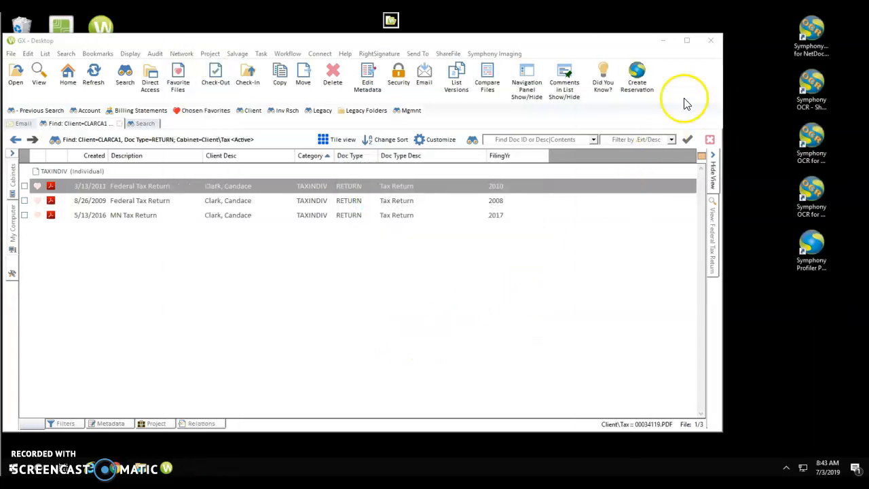
# Minimize the GX Desktop window and reveal the hidden Virtuoso palette
pyautogui.click(662, 40)
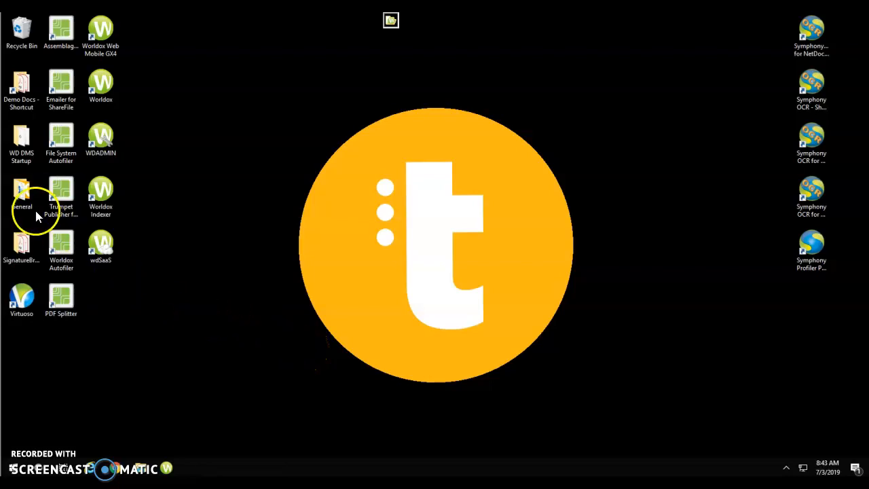
pyautogui.moveTo(1, 226)
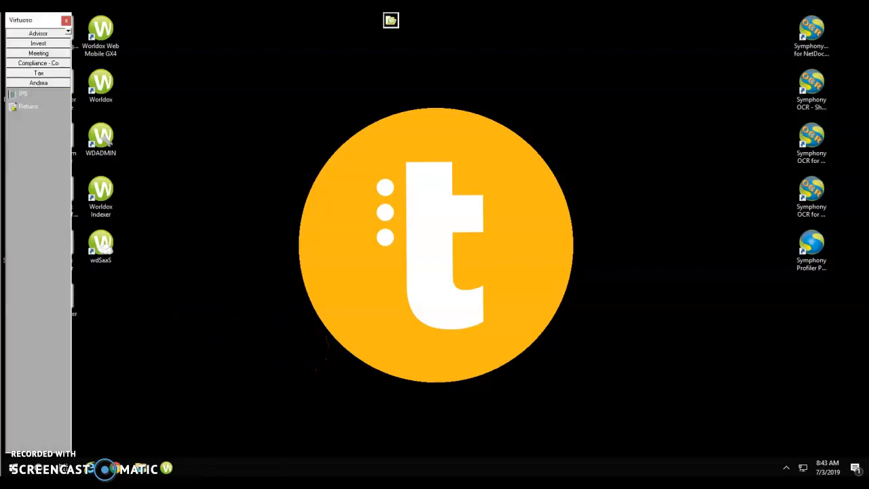